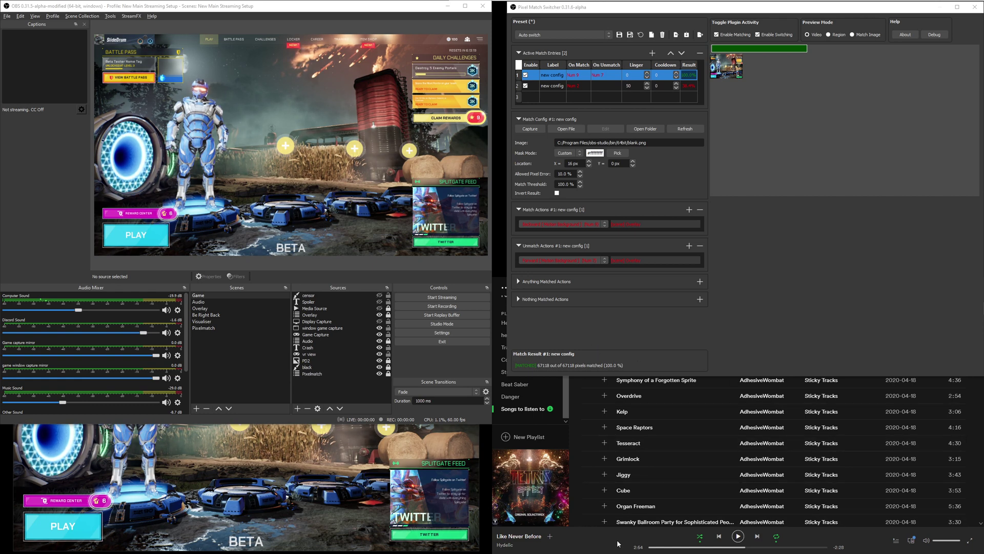
Start the Spotify playlist so 'Like Never Before - Hydelic' scrolls in the ticker
left_click(738, 537)
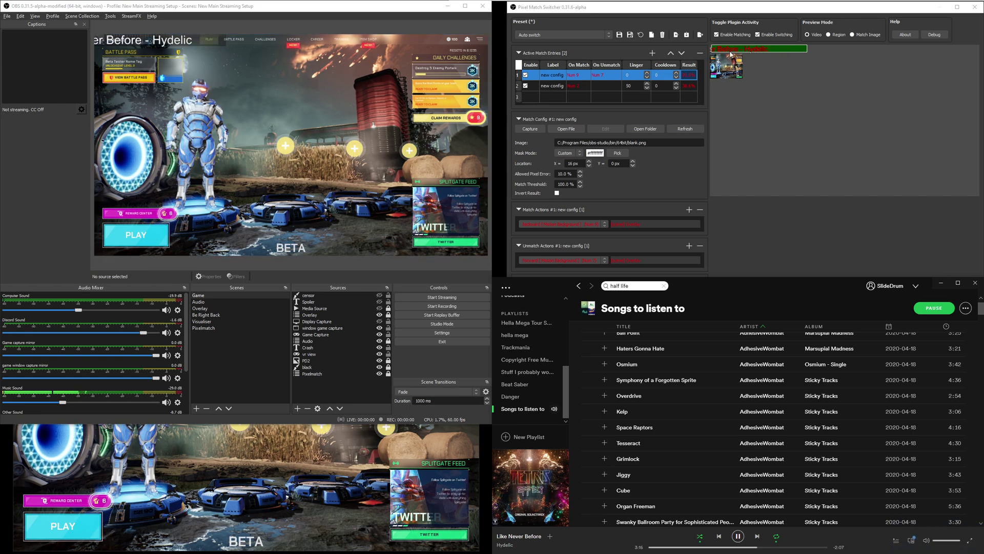
Review the Tuna song-info output settings from the Tools menu, then close them
left_click(110, 16)
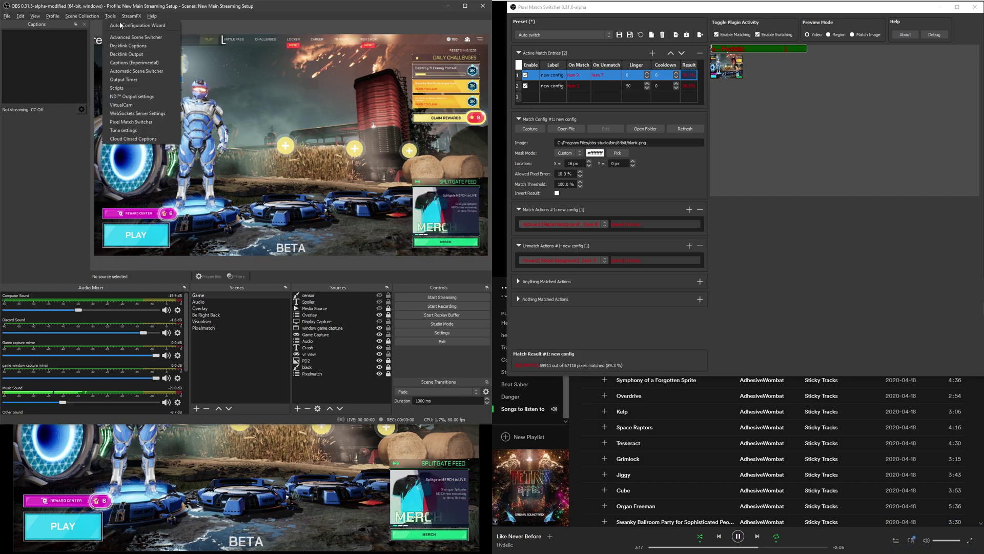
left_click(133, 113)
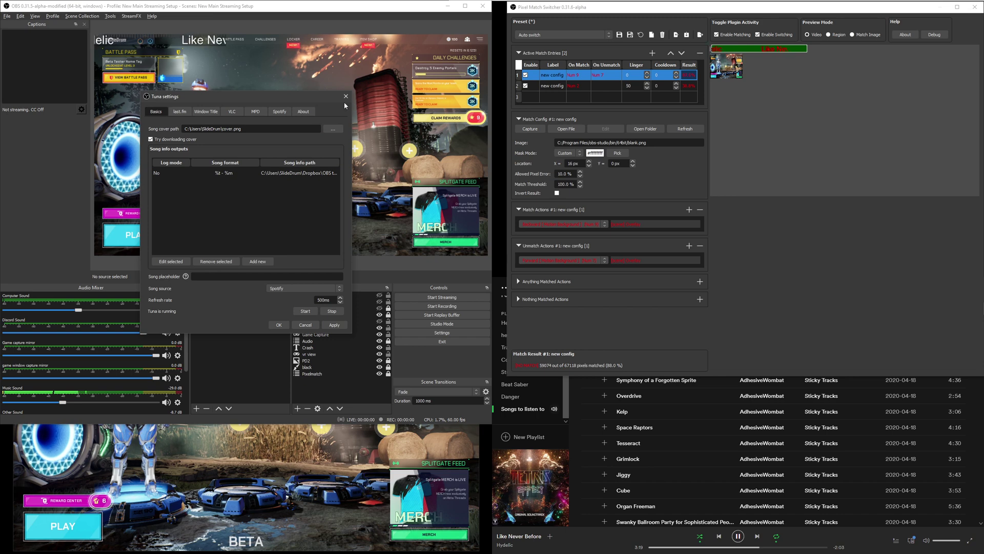
key("Escape")
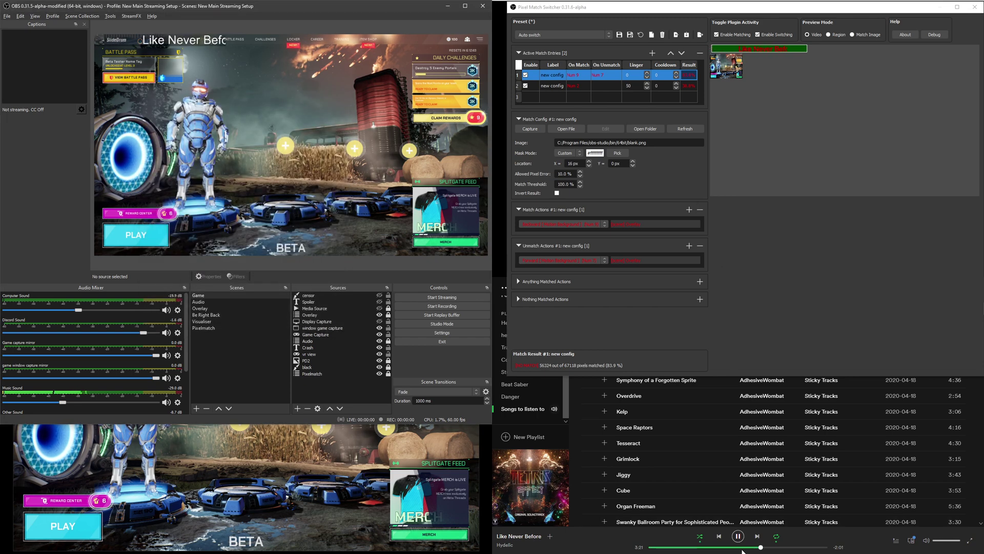
Pause the music in Spotify and bring Pixel Match Switcher back to the front
key("alt+Tab")
key("space")
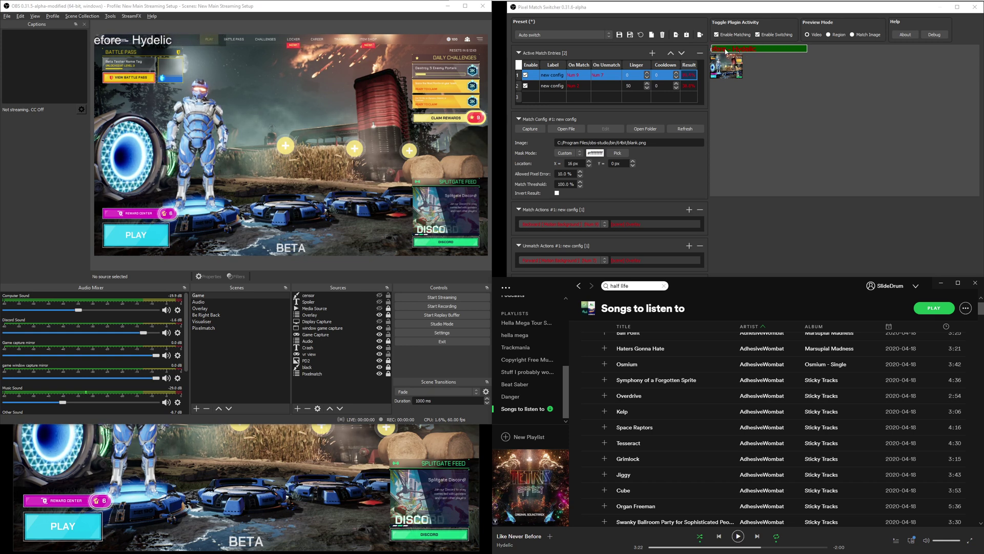
left_click(795, 215)
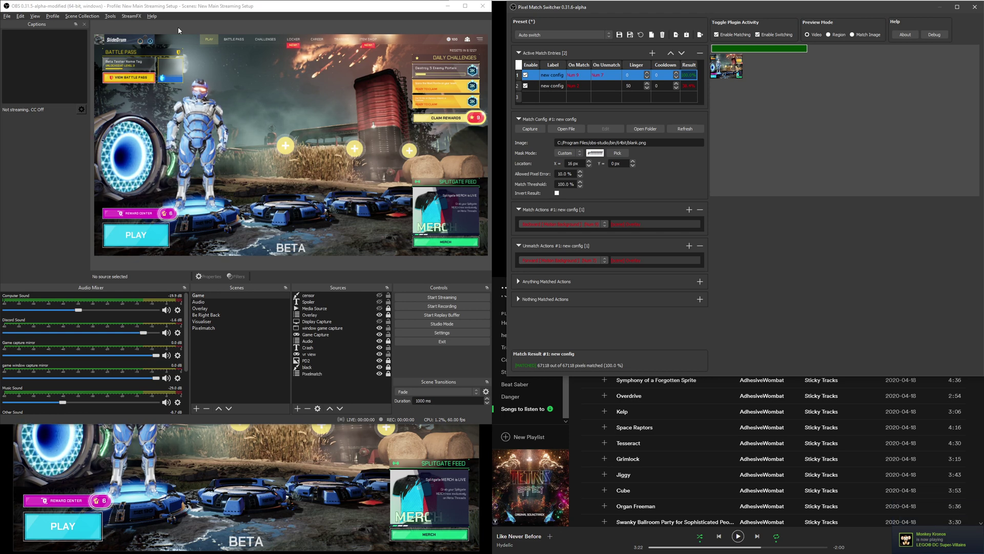
Close the Splitgate (PortalWars) game window so the switcher cuts to Be Right Back
left_click(377, 500)
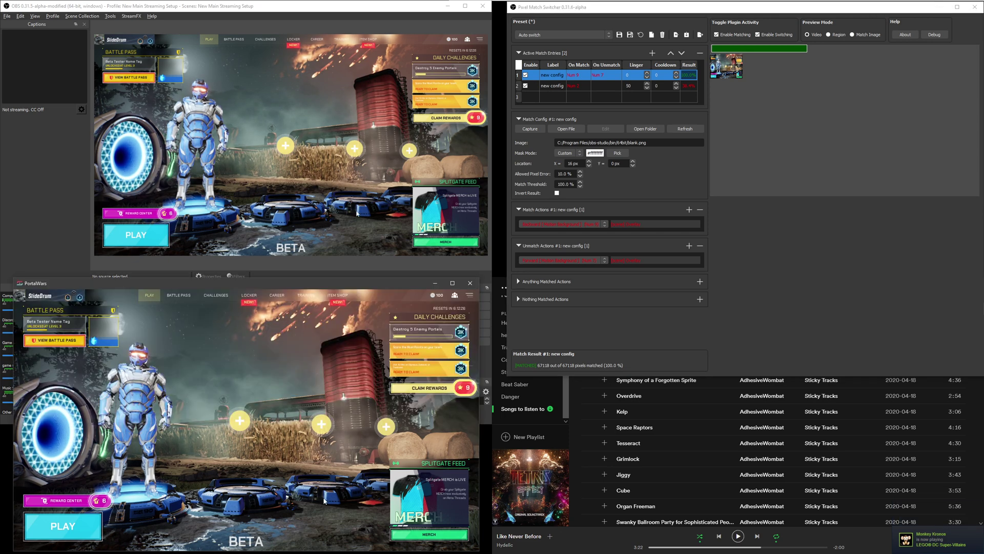
left_click(472, 283)
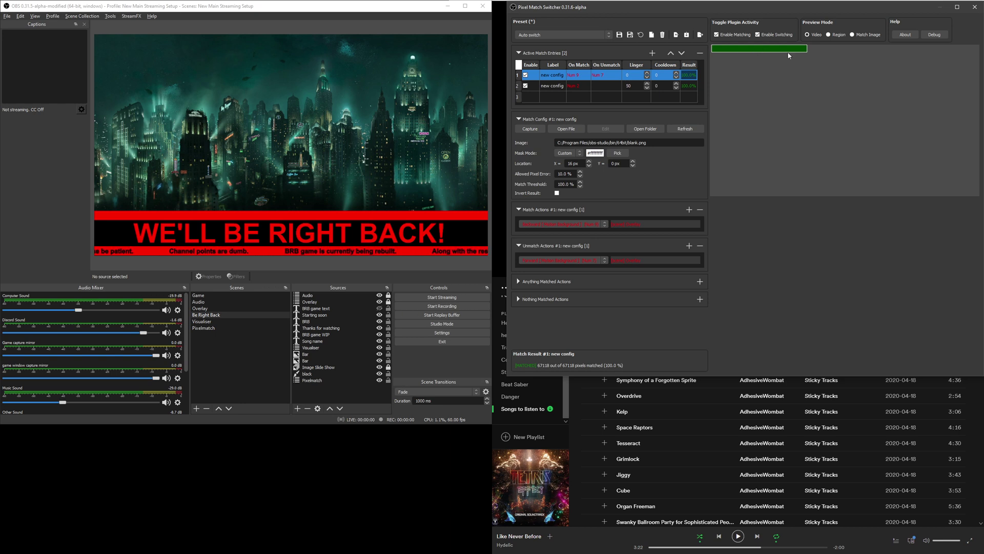
Resume music playback, then select the Pixelmatch scene in the Scenes dock
key("XF86AudioPlay")
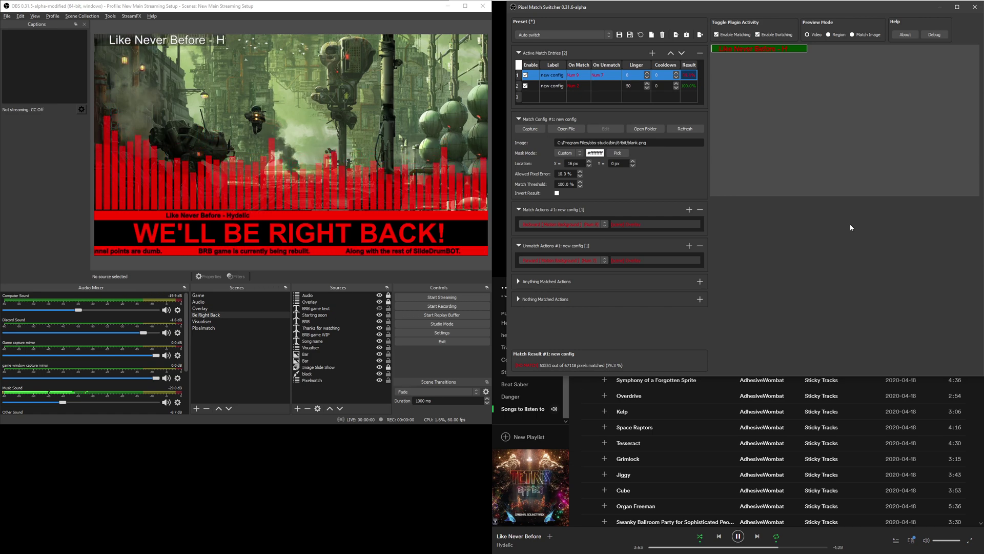
left_click(220, 327)
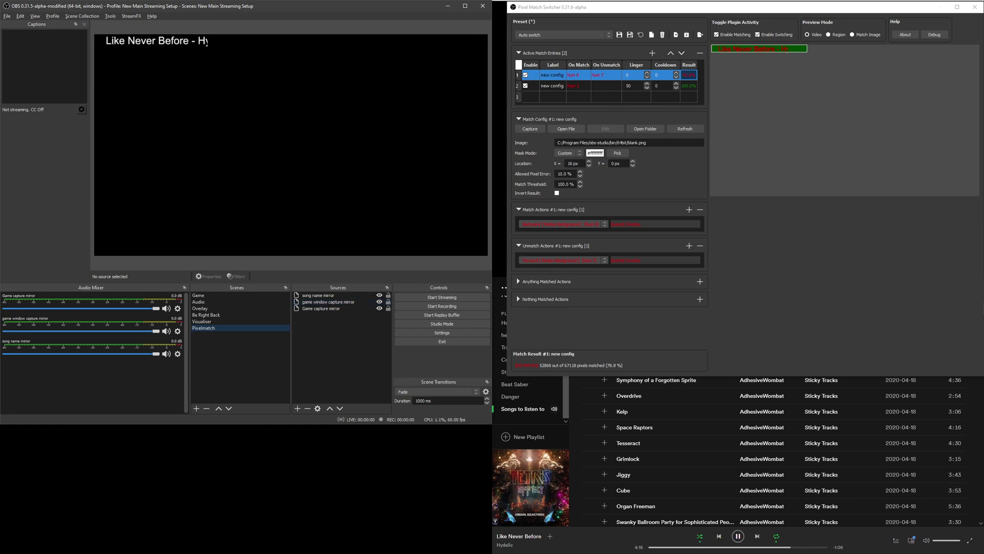
Focus Pixel Match Switcher and relaunch Splitgate to its server-queue notice
left_click(781, 52)
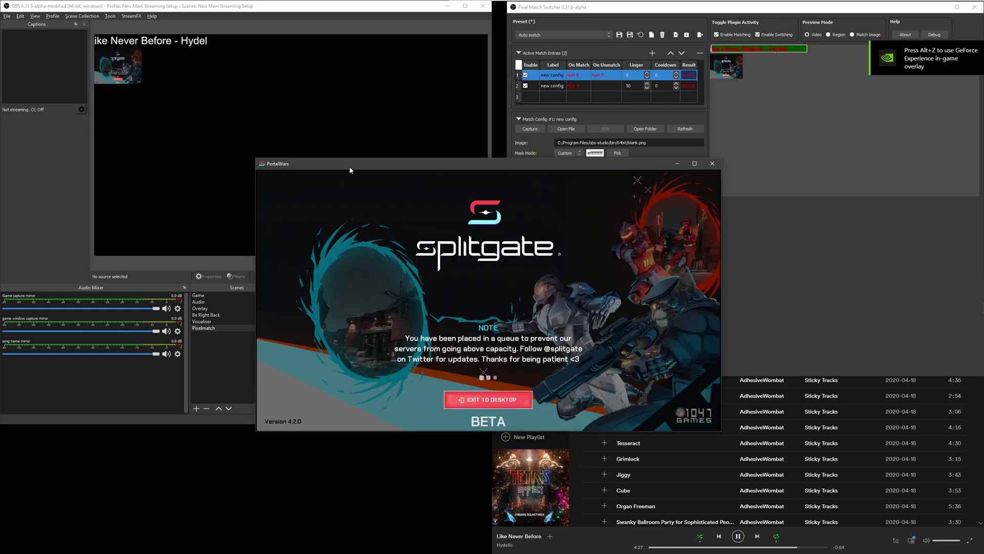
Move the Splitgate window to the lower left and select Active Match Entry #2
left_click_drag(349, 166, 109, 287)
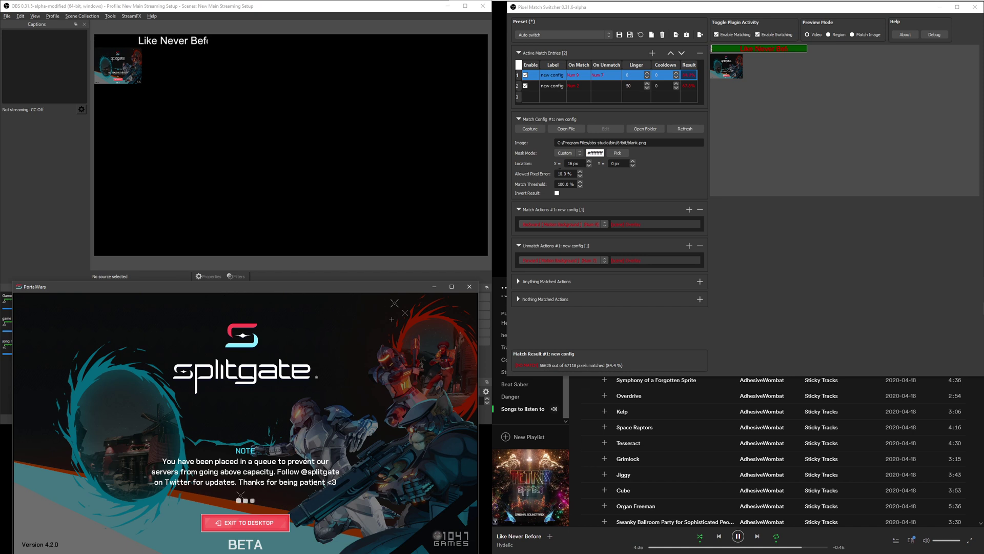
left_click(596, 86)
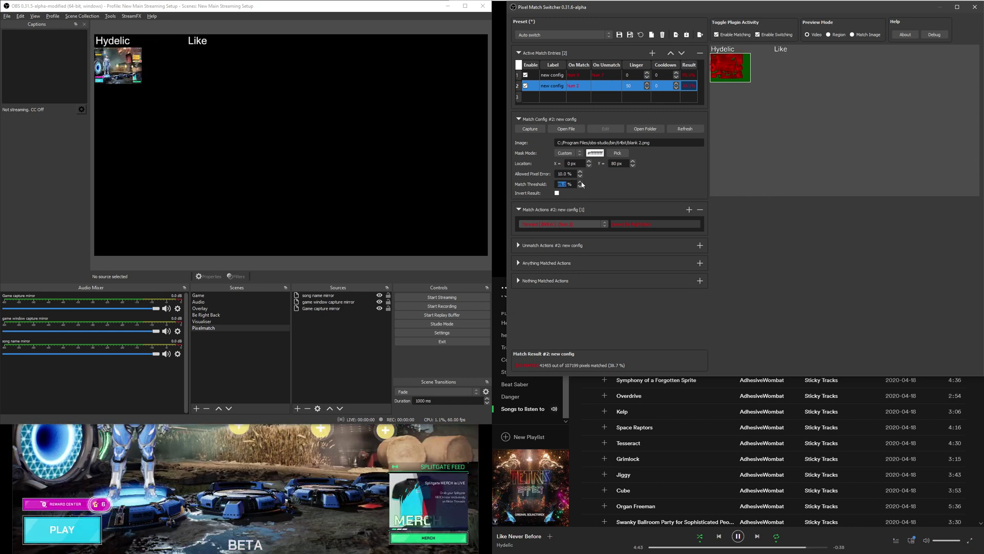
Set entry #2's Match Threshold to 100%, nudge the game window, and hide Game capture mirror
scroll(580, 182, "up", 12)
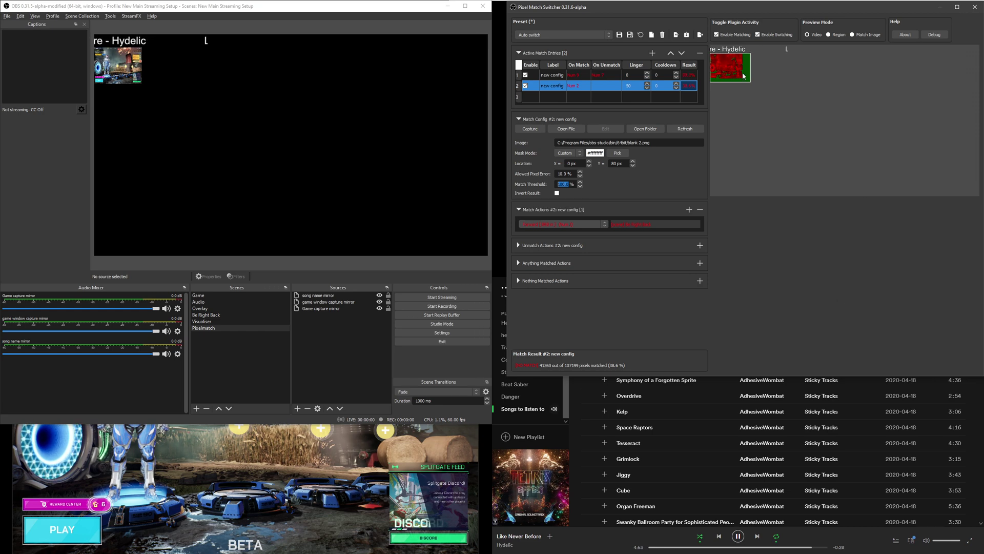
key("alt+Tab")
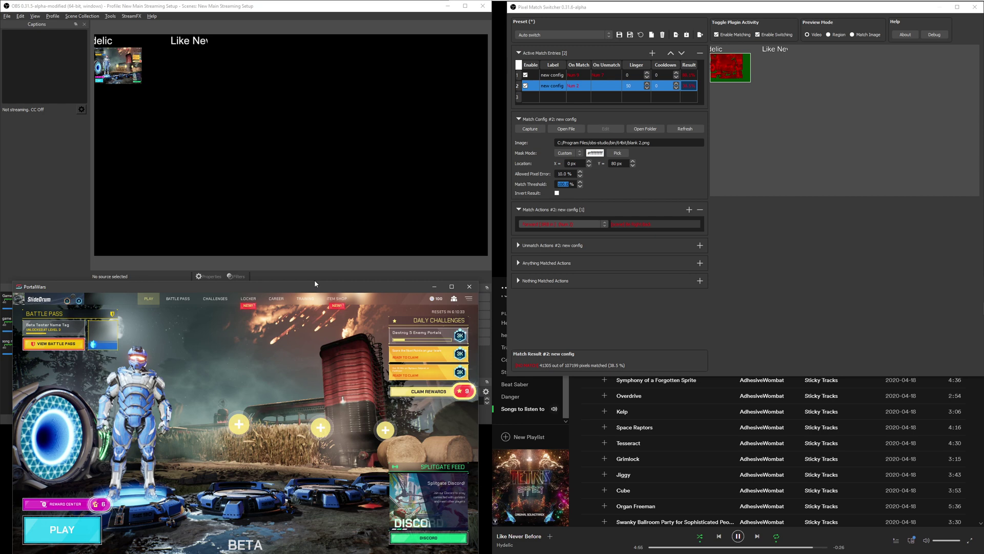
left_click_drag(315, 283, 300, 248)
left_click(182, 253)
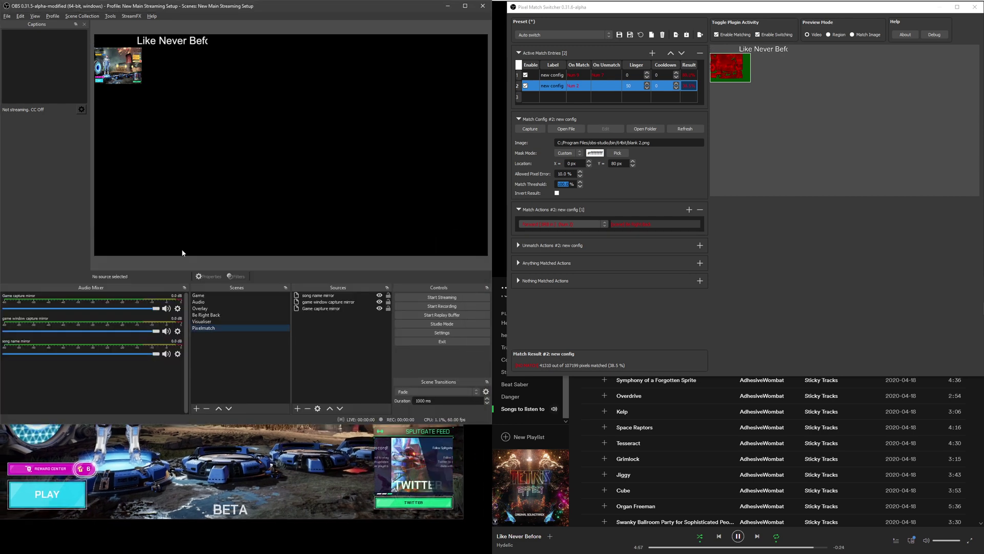
left_click(379, 308)
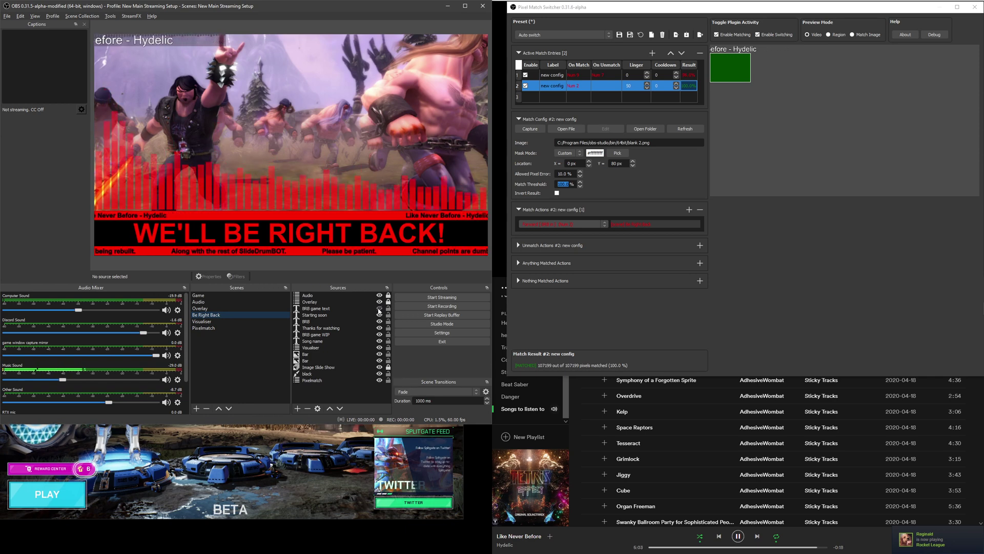
On the Pixelmatch scene, make the Game capture mirror source visible again
left_click(230, 328)
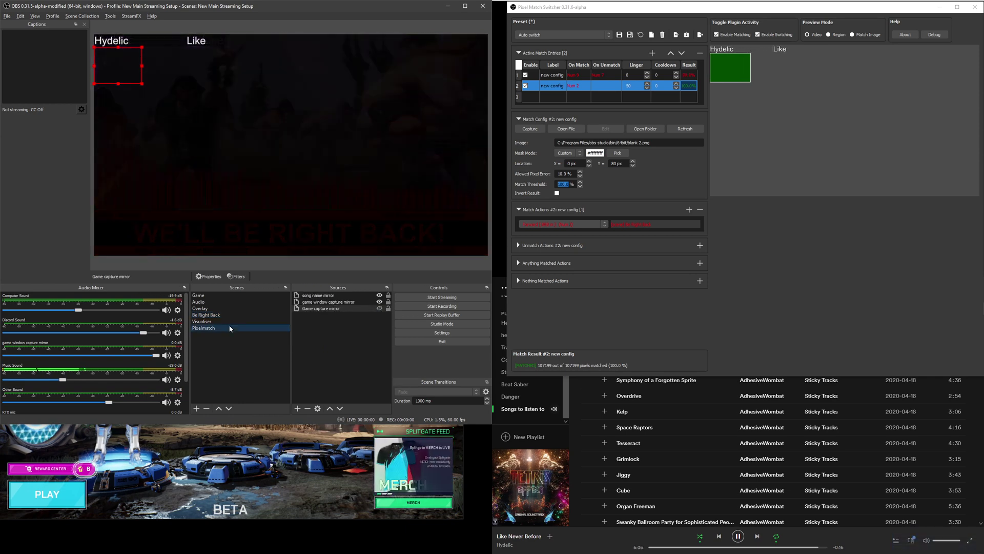
left_click(380, 308)
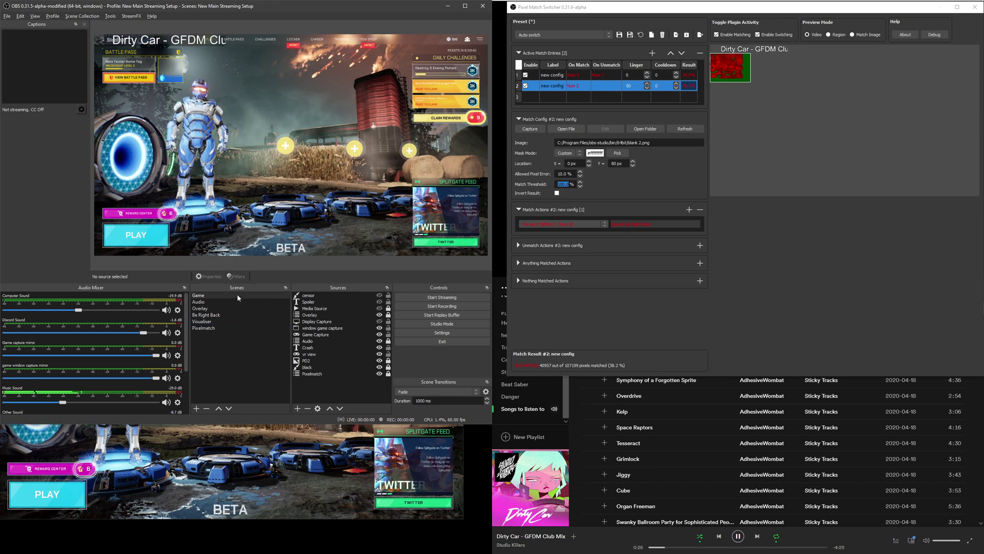
left_click(324, 374)
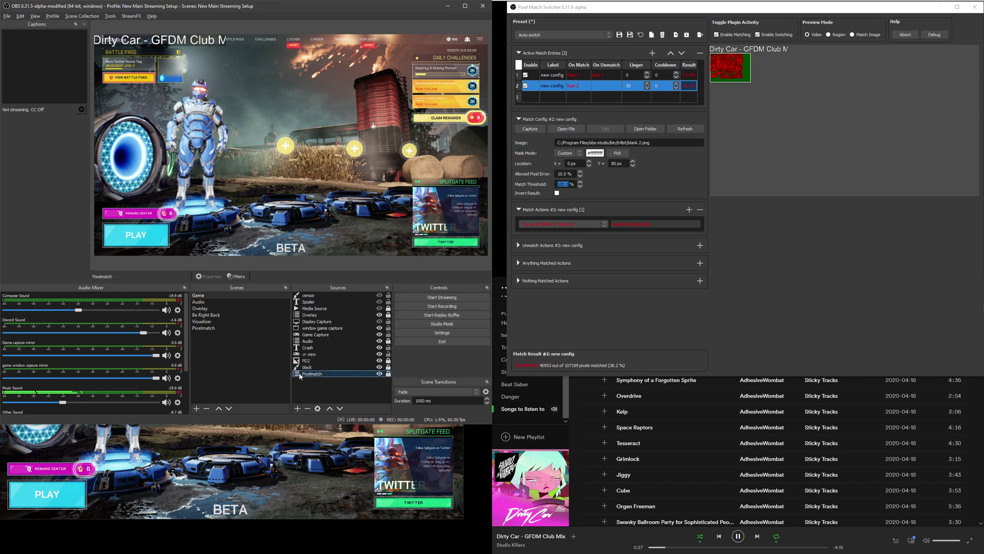
right_click(336, 374)
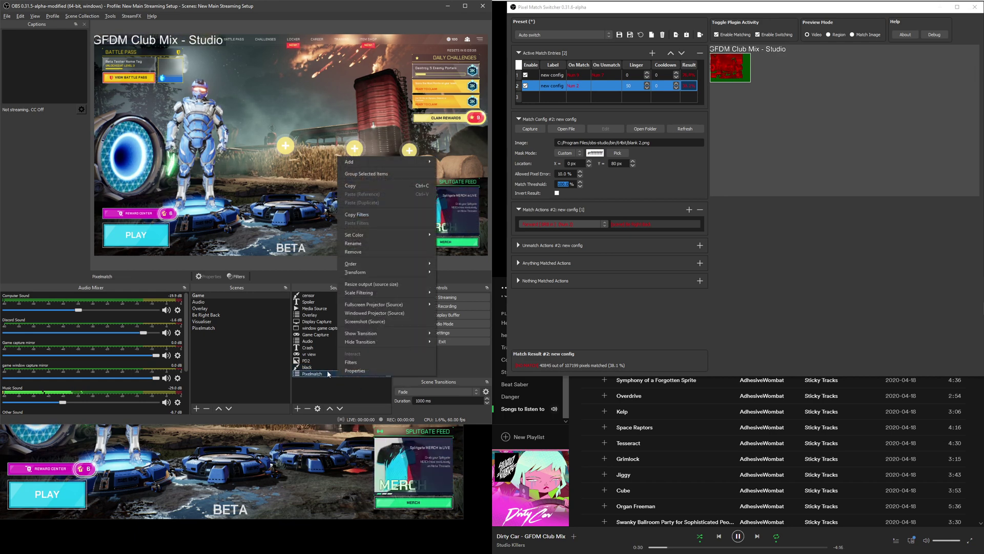
left_click(355, 362)
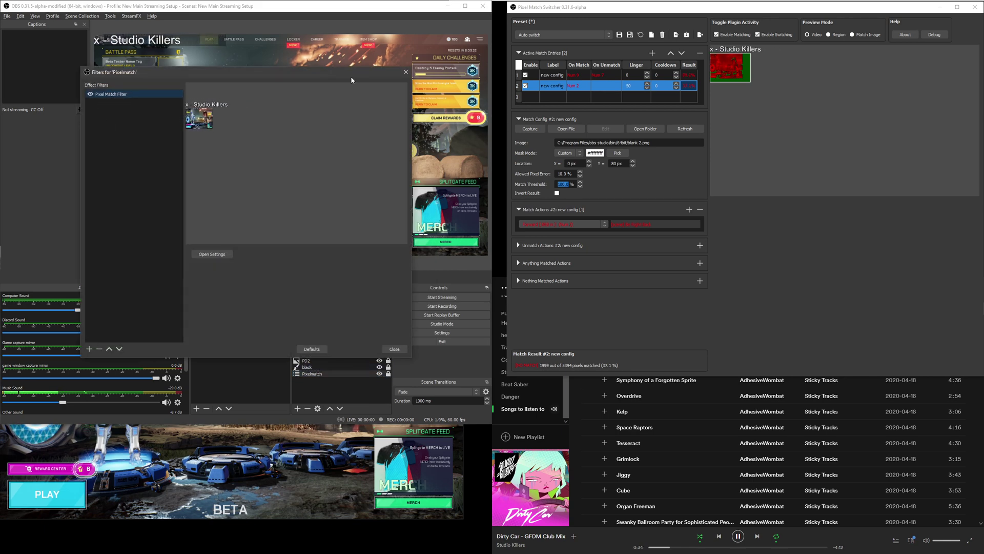
left_click(406, 74)
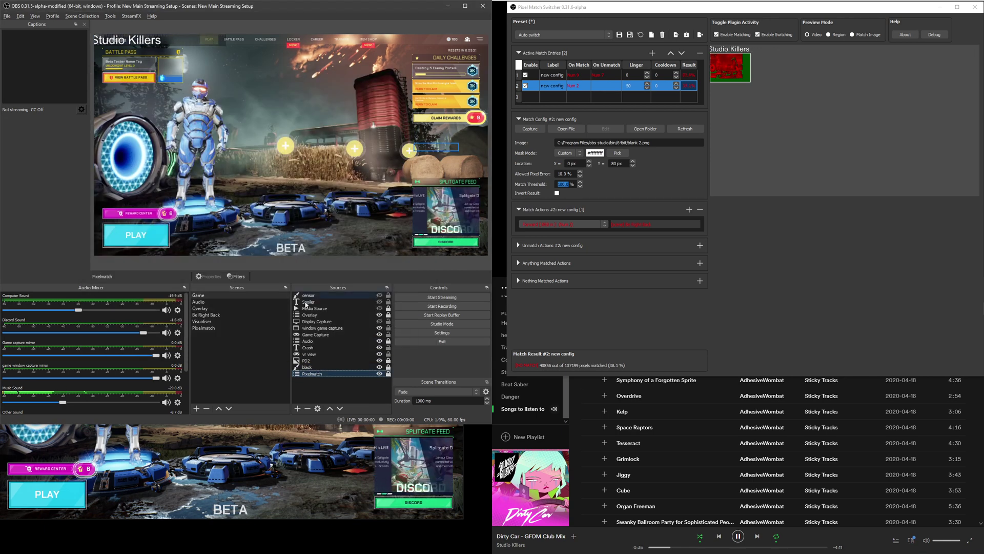
left_click(240, 328)
right_click(235, 327)
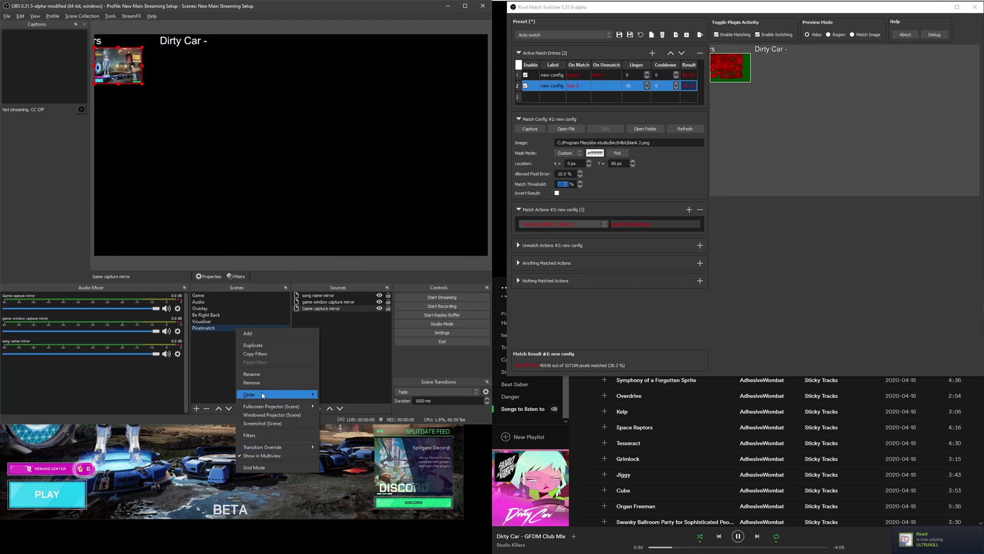
right_click(206, 329)
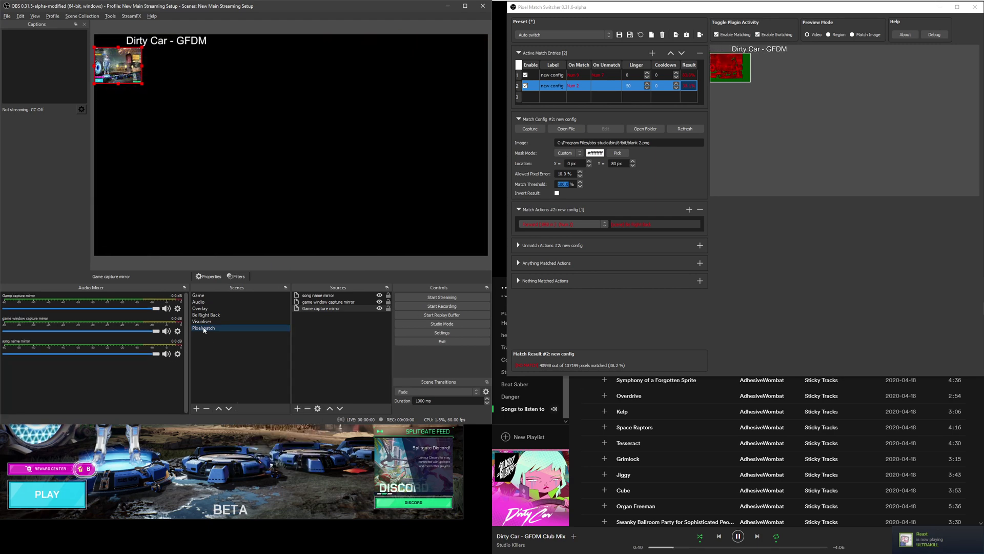
right_click(206, 328)
left_click(219, 434)
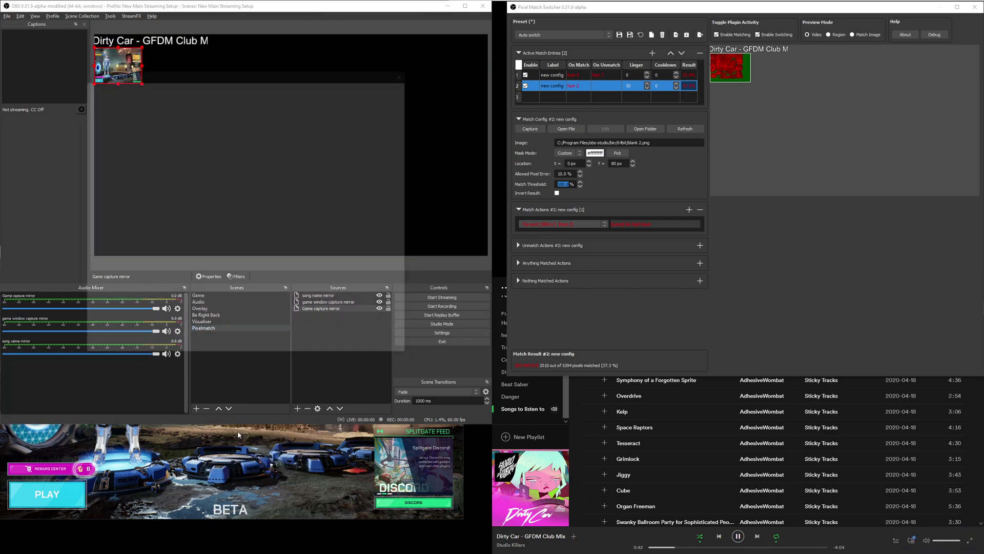
left_click(406, 71)
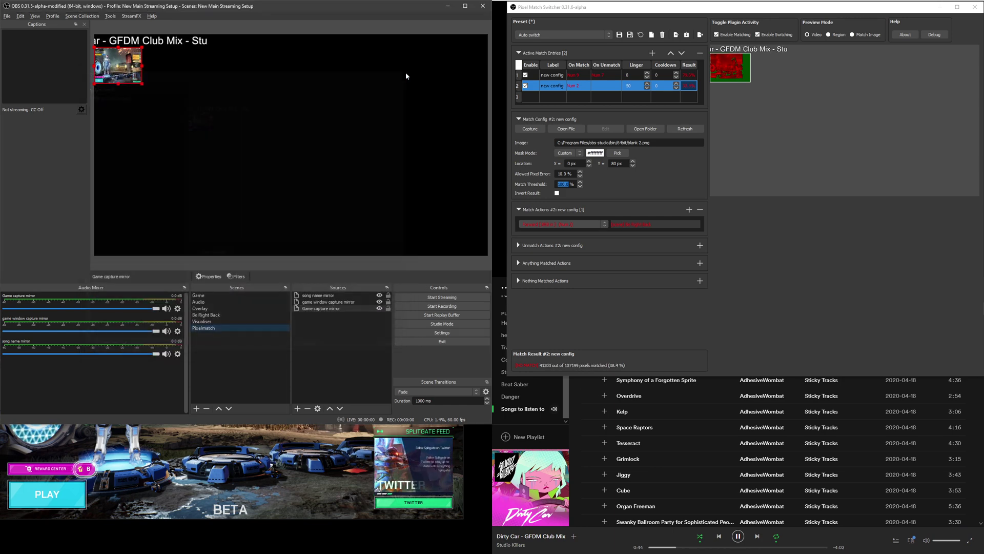
left_click(234, 297)
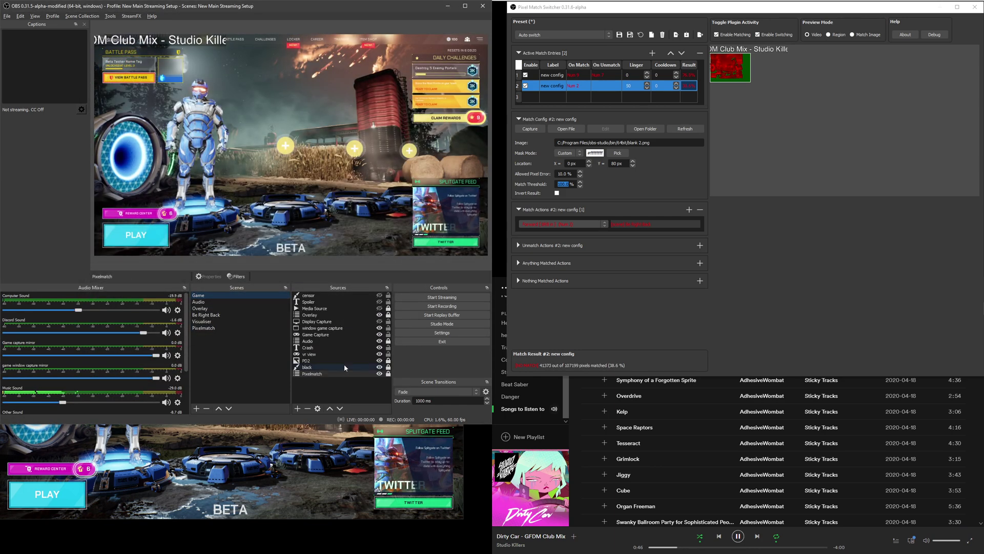
Select Be Right Back, check the Match Actions list without adding one, then pick Game
left_click(206, 315)
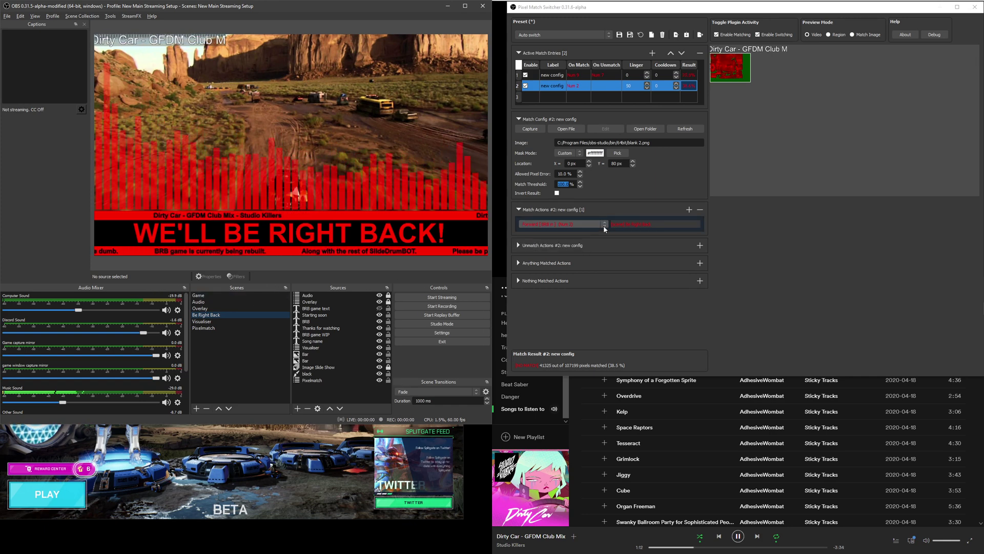
left_click(689, 210)
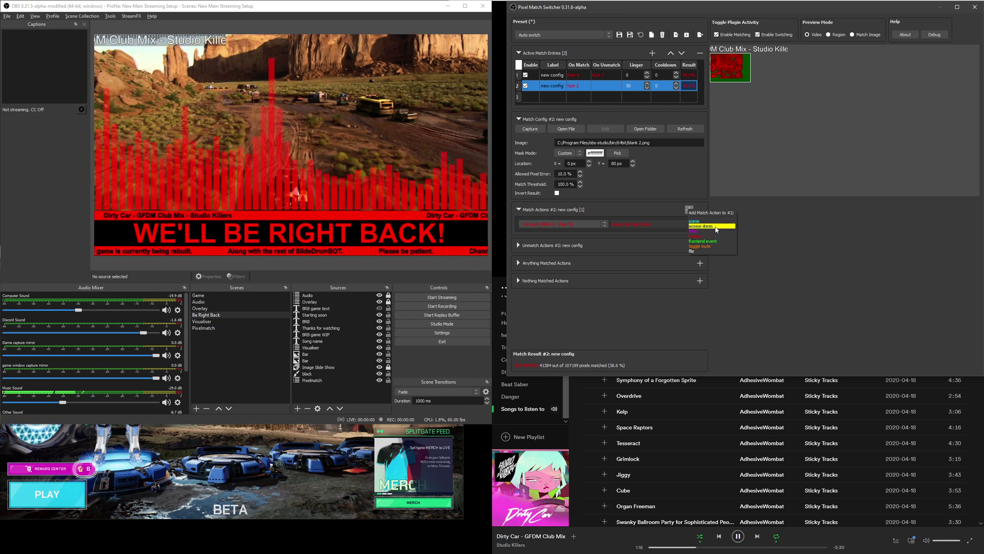
left_click(769, 238)
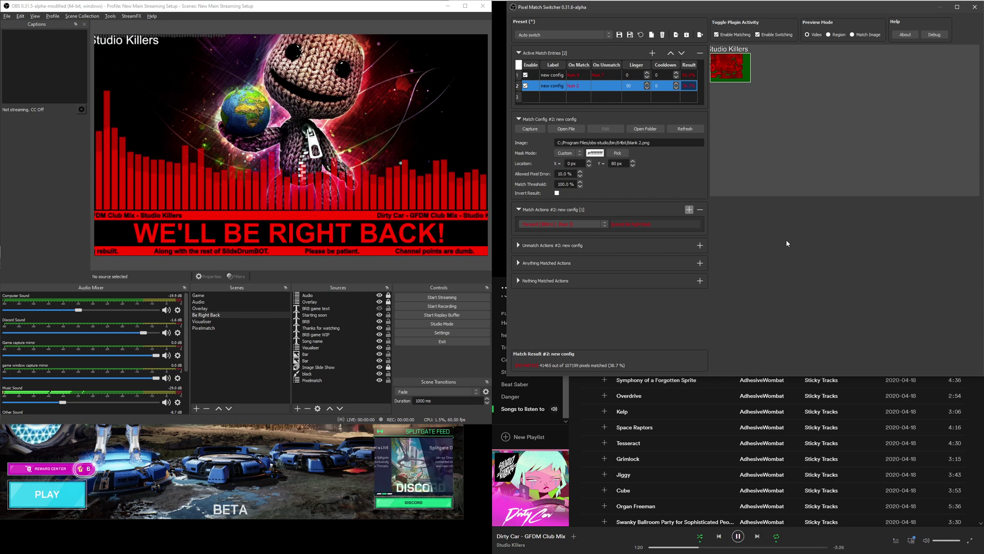
left_click(208, 296)
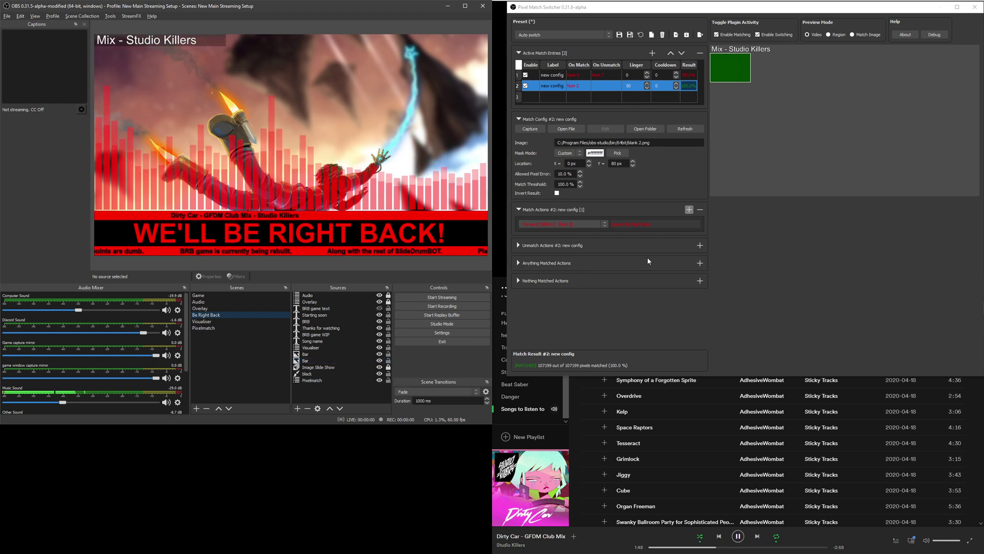
Pause the music, select the Visualiser source, and unsnap the OBS window to enlarge it
left_click_drag(575, 184, 560, 184)
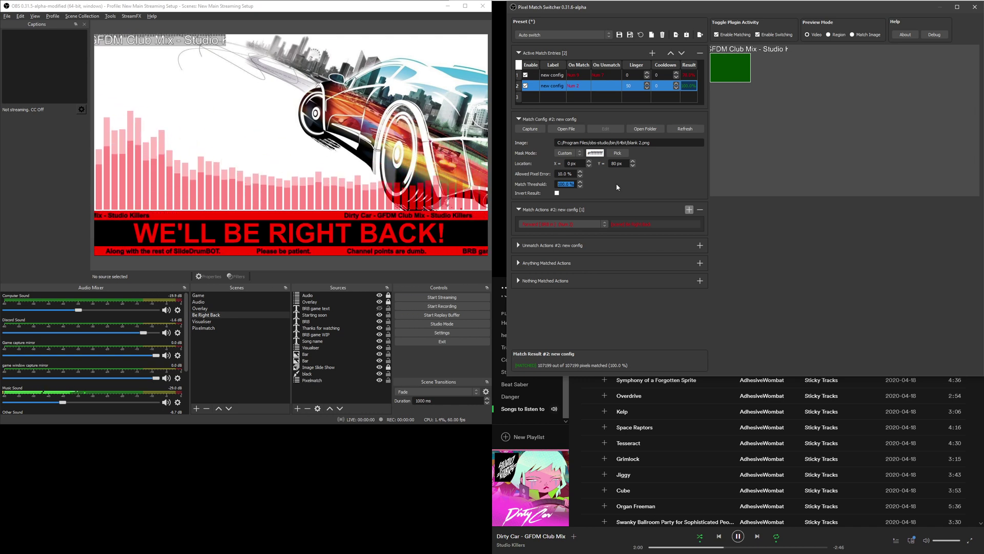
key("XF86AudioPlay")
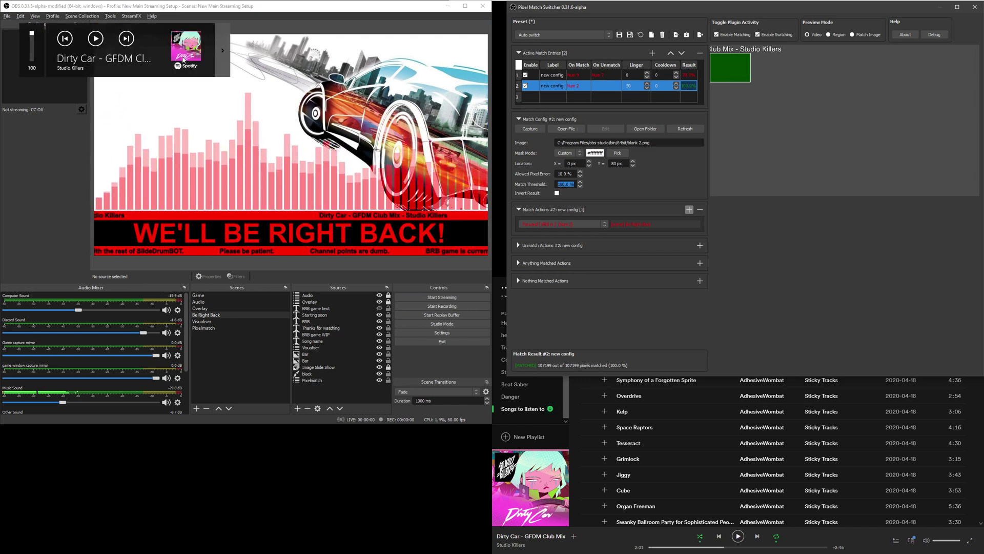
left_click(65, 177)
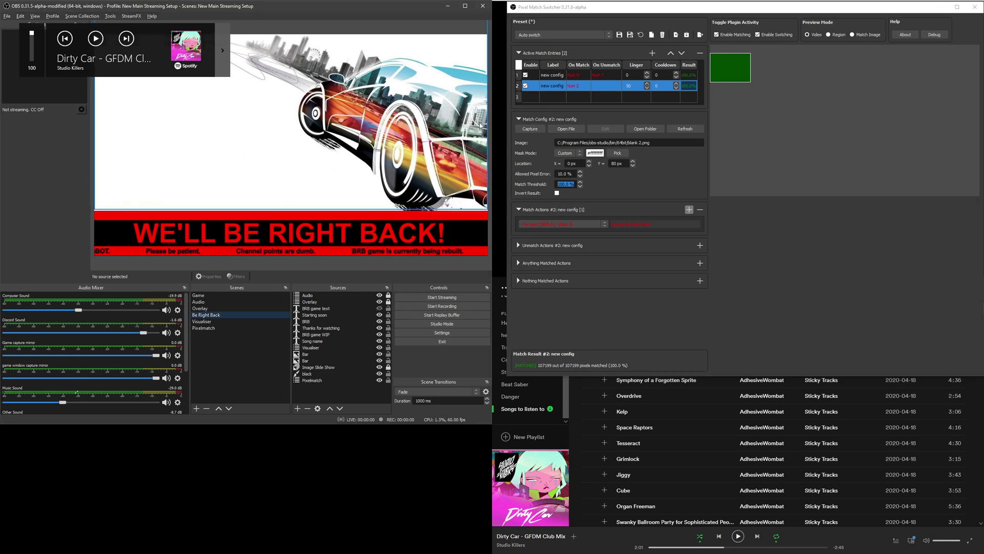
left_click(164, 30)
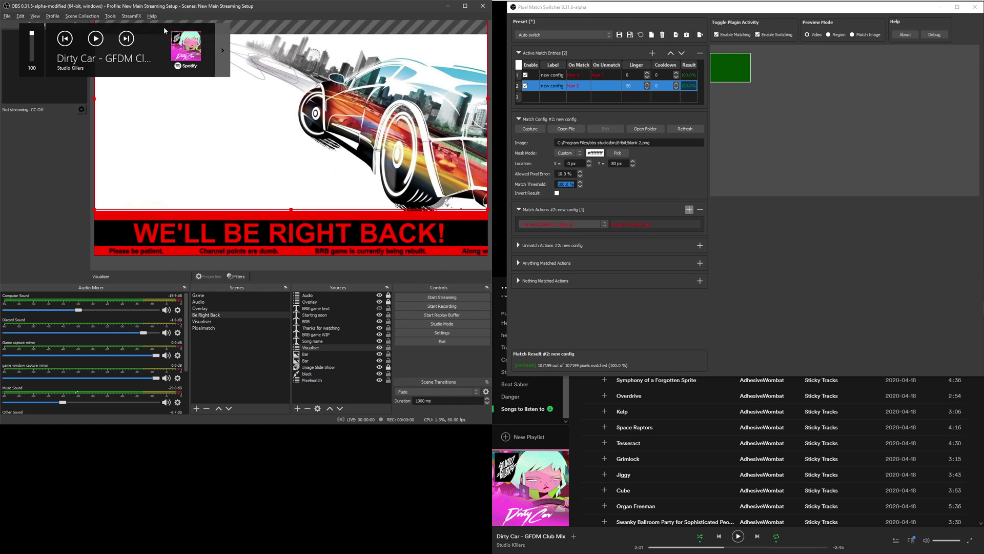
left_click_drag(153, 6, 145, 88)
Show the Game scene's 'The game probably crashed :(' card, snap OBS left and taller, then select the black source
left_click(49, 120)
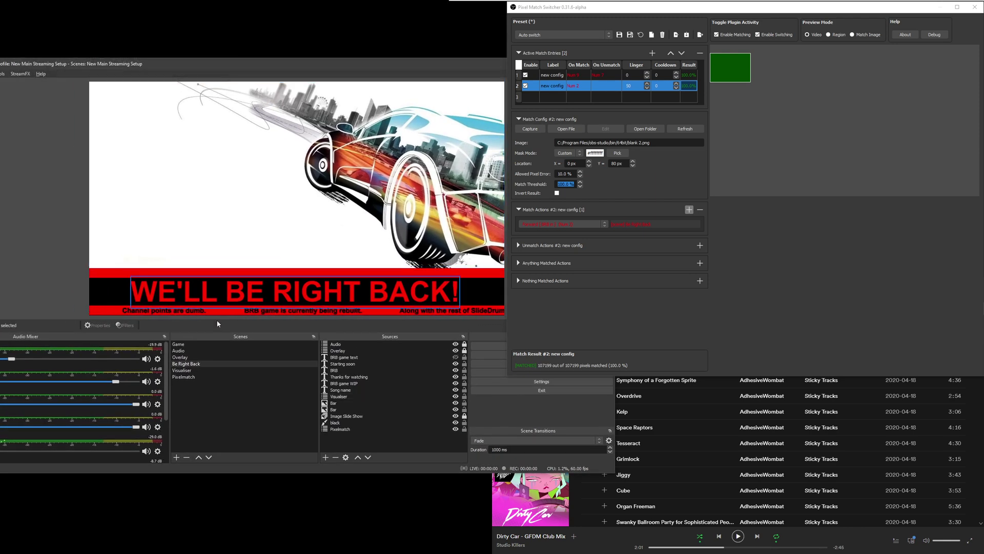
left_click(216, 345)
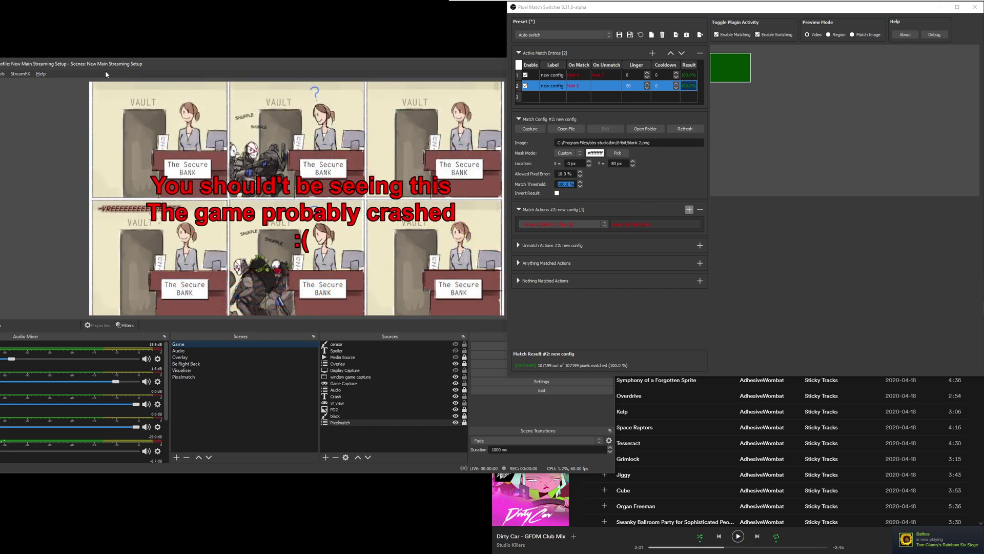
left_click_drag(115, 67, 189, 49)
key("super+Left")
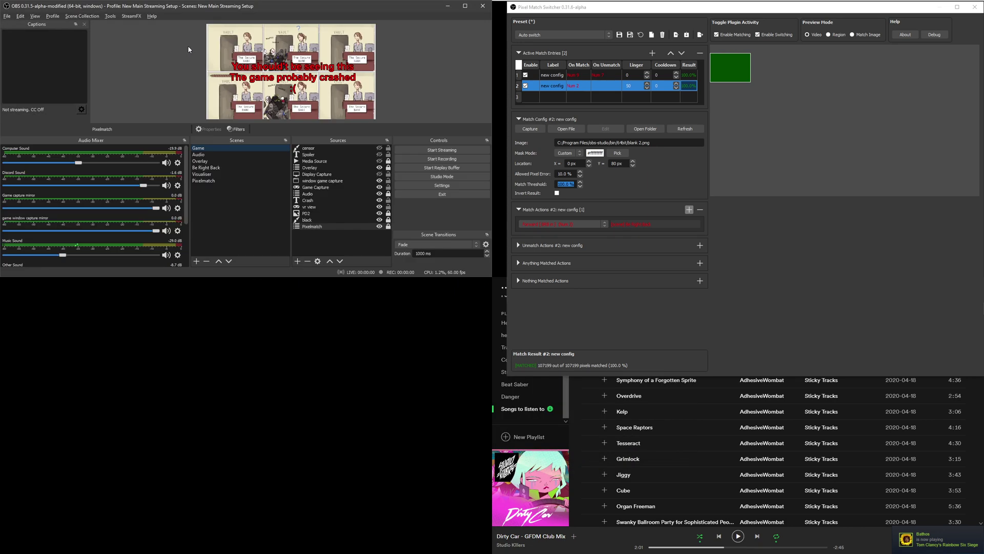
left_click_drag(300, 284, 300, 402)
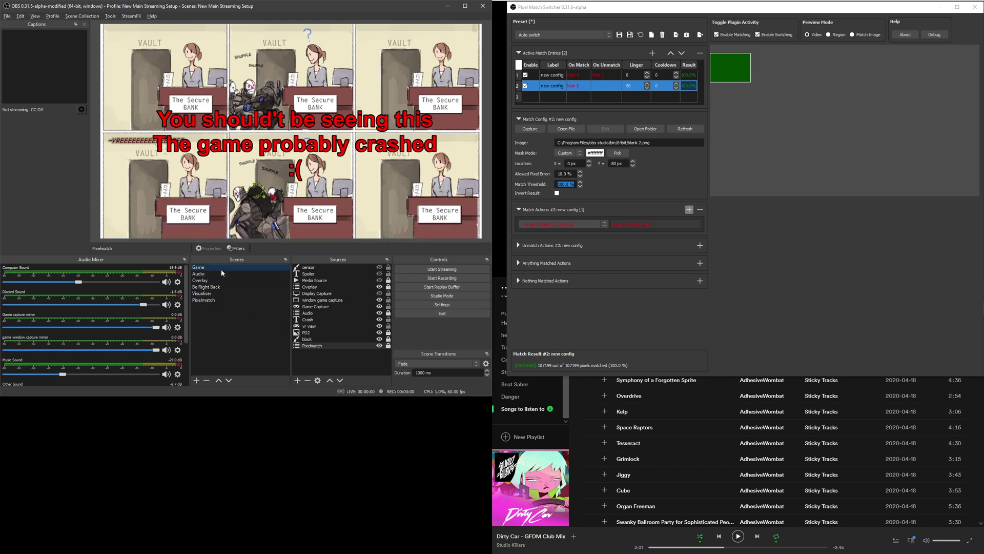
left_click(305, 341)
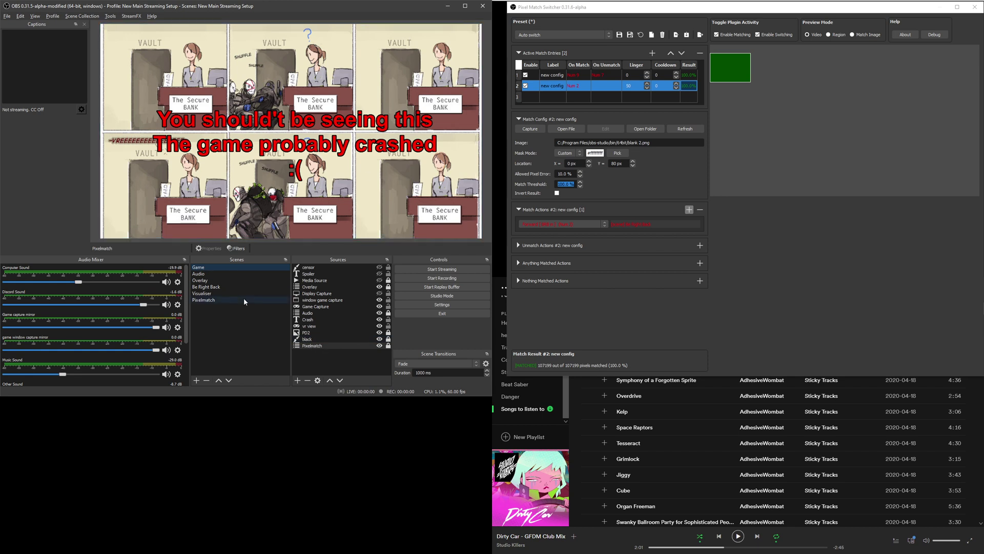